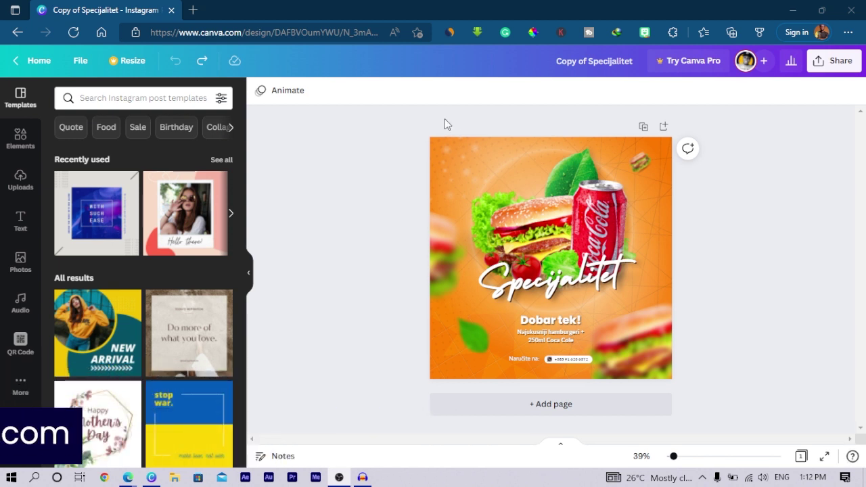
Move the burger, cola can and Specijalitet title down together and enlarge them as a group
drag(481, 107, 624, 298)
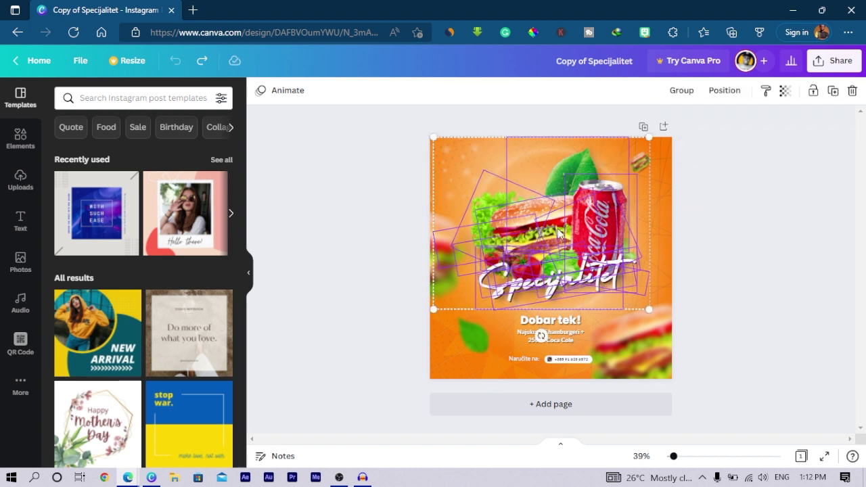
key(shift+Down)
key(shift+Down)
key(shift+Down)
key(shift+Down)
key(shift+Down)
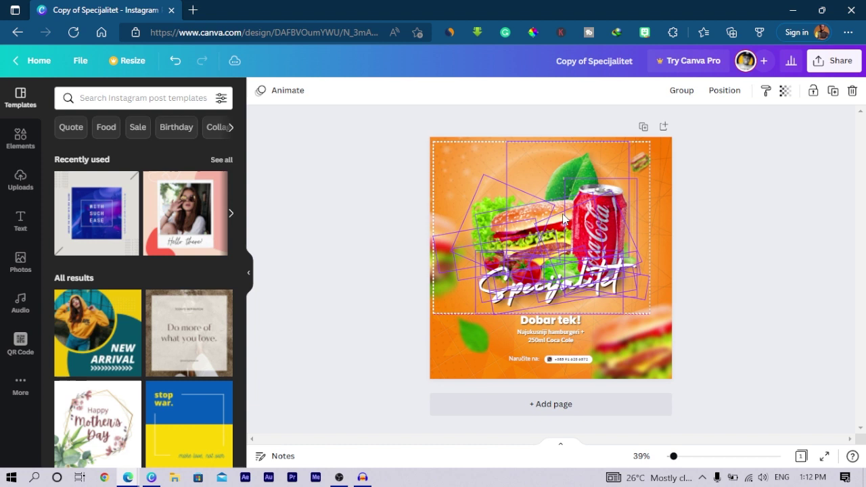
key(shift+Down)
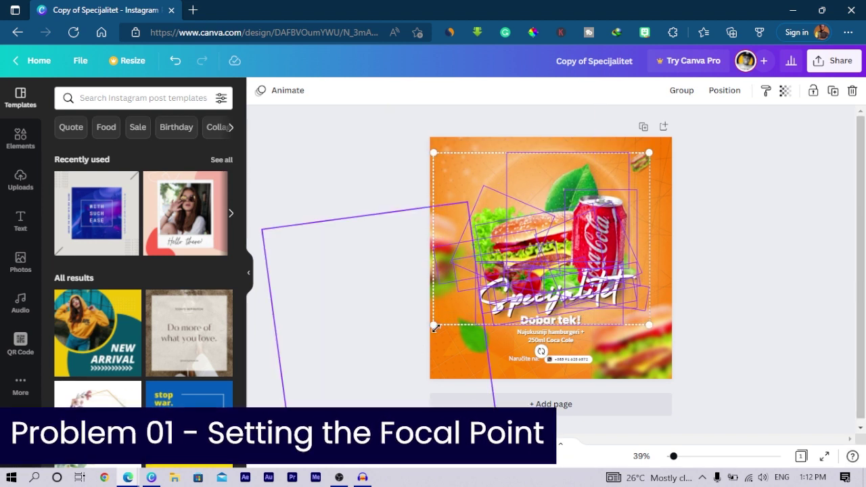
drag(429, 326, 411, 331)
click(353, 328)
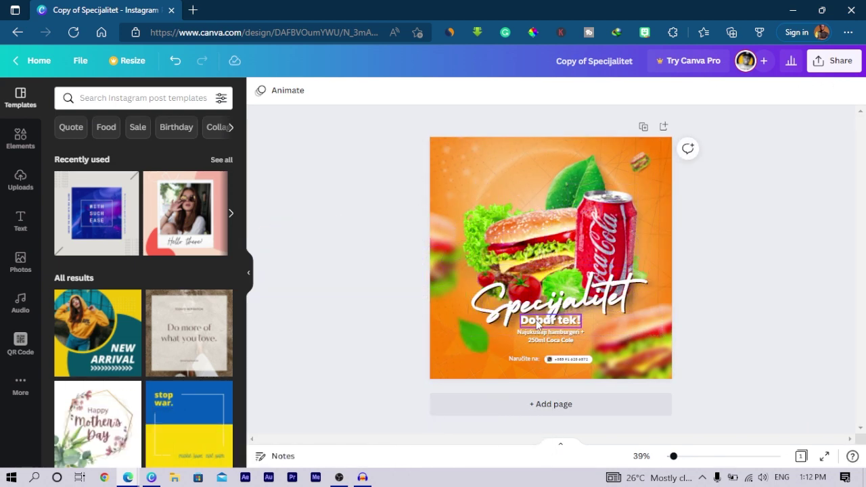
Lower the Dobar tek! heading, burger caption, Naručite na: contact row and phone badge
click(539, 340)
shift+click(540, 342)
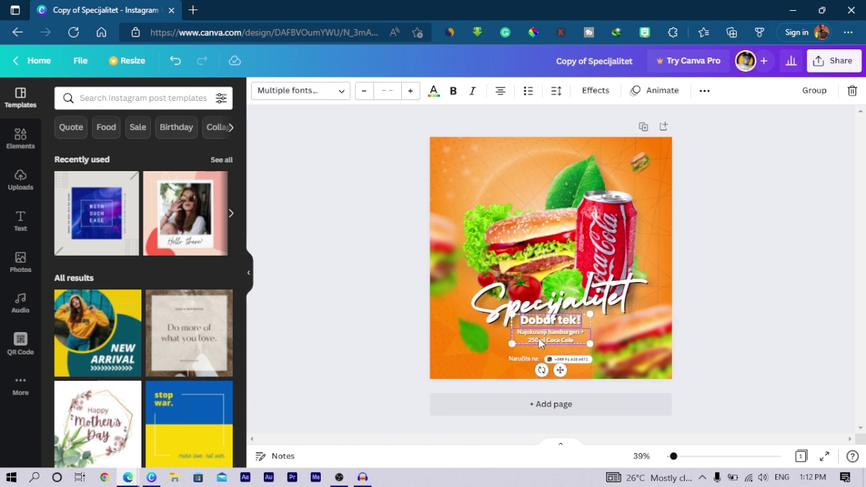
key(shift+Down)
key(shift+Down)
key(shift+Down)
key(shift+Down)
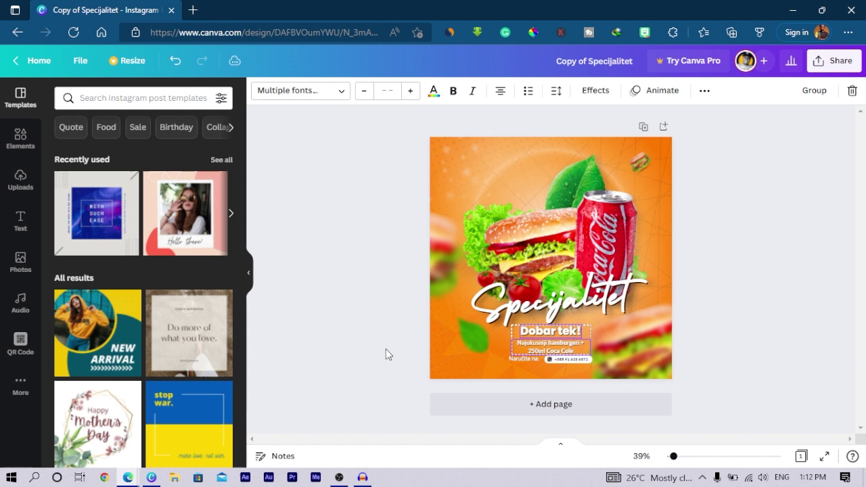
shift+click(521, 360)
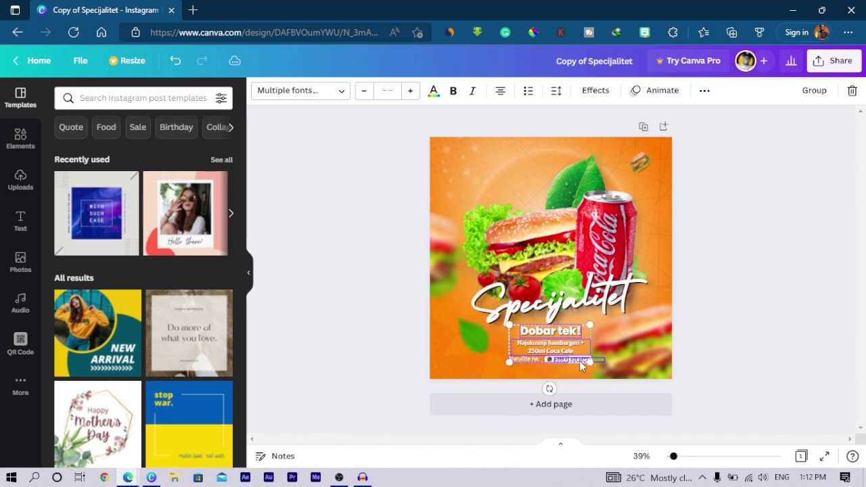
shift+click(579, 366)
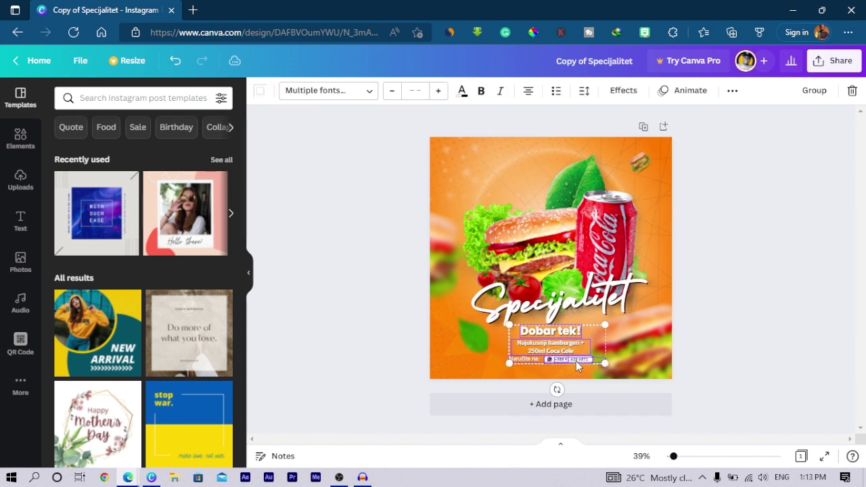
key(shift+Down)
key(shift+Down)
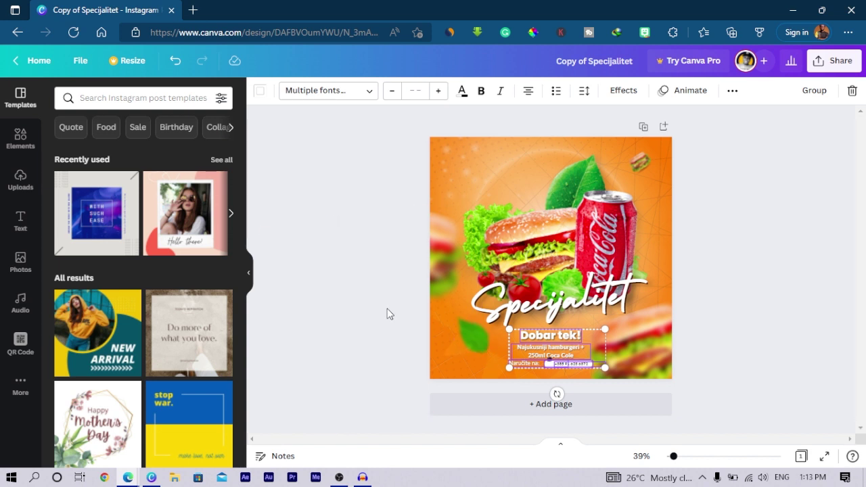
click(389, 313)
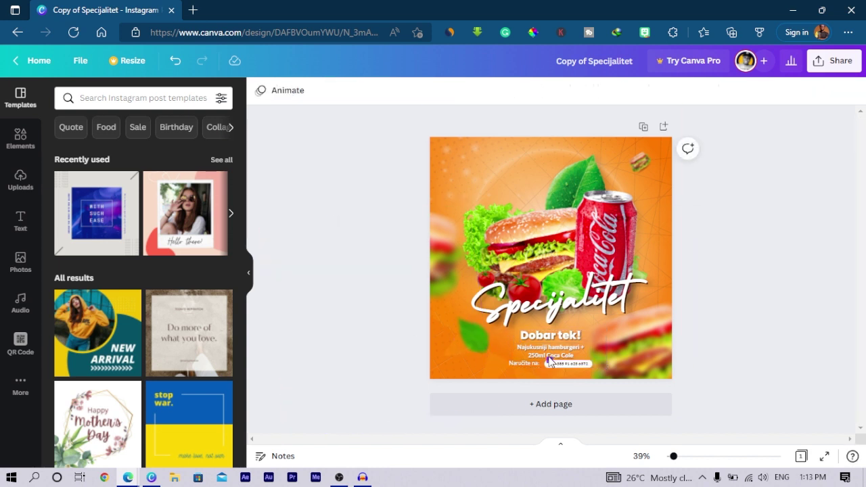
click(550, 359)
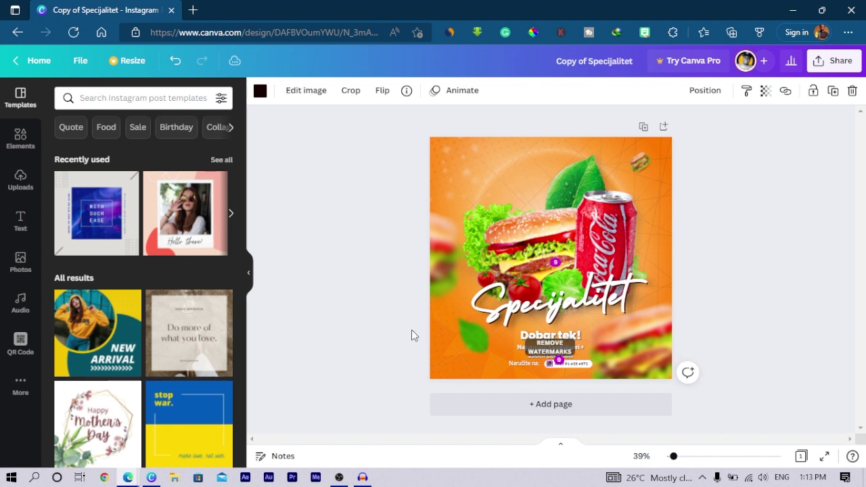
Unlock the blurred bottom-right burger, shrink it and shift it slightly left
click(397, 282)
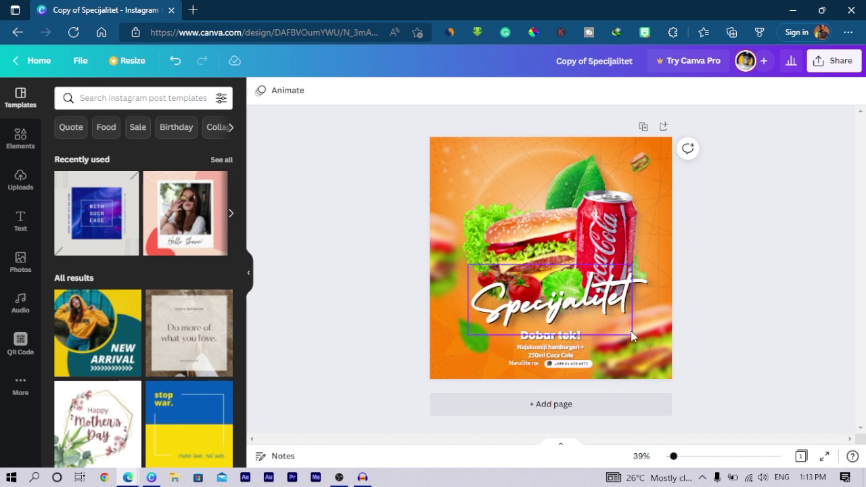
click(643, 343)
click(646, 343)
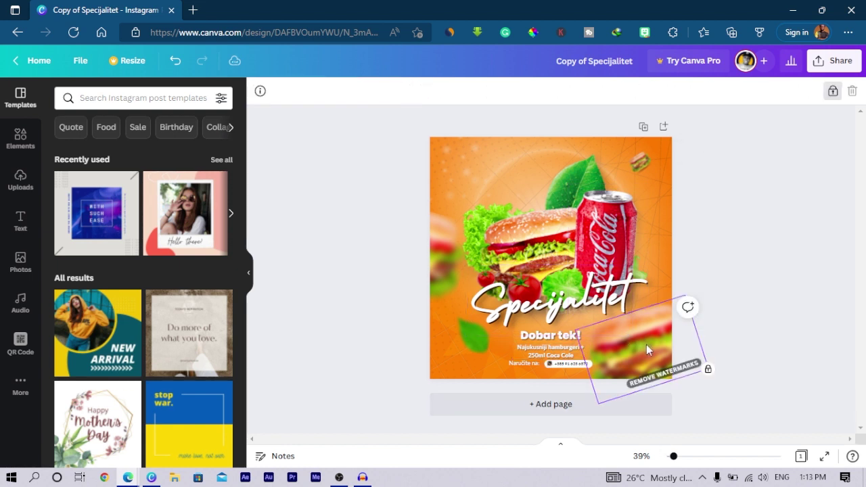
click(833, 90)
drag(574, 333, 593, 338)
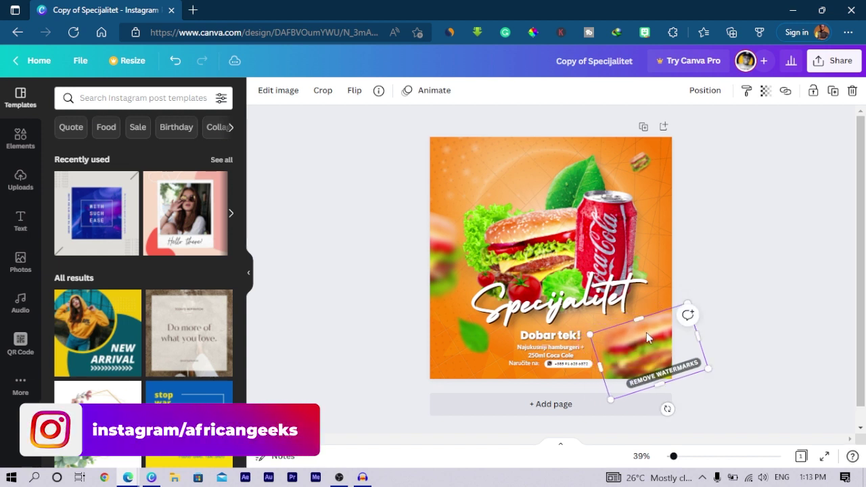
drag(647, 335, 637, 341)
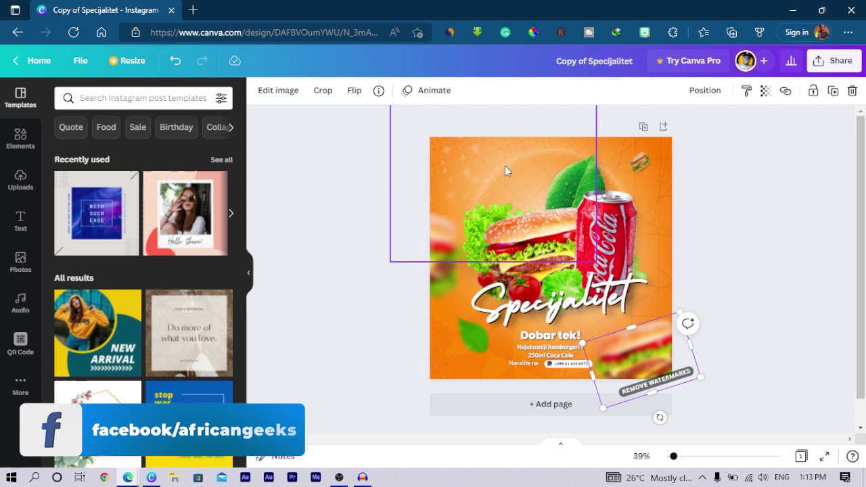
Unlock the small burger sticker and move it into the post's top-right corner
click(649, 162)
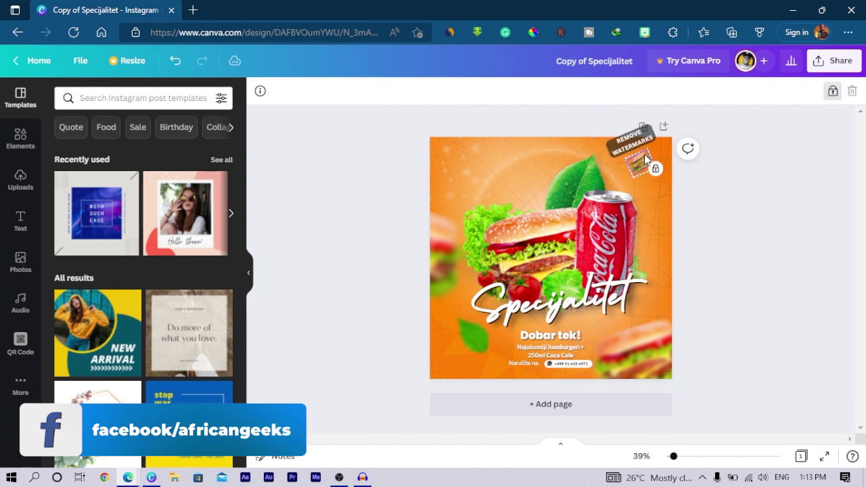
click(832, 92)
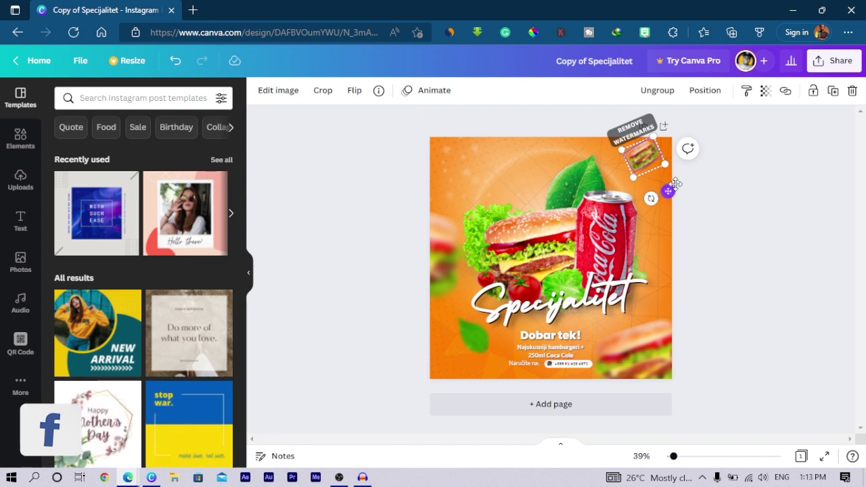
mouse_move(648, 197)
mouse_down()
mouse_move(667, 185)
mouse_move(646, 175)
mouse_move(643, 183)
mouse_up()
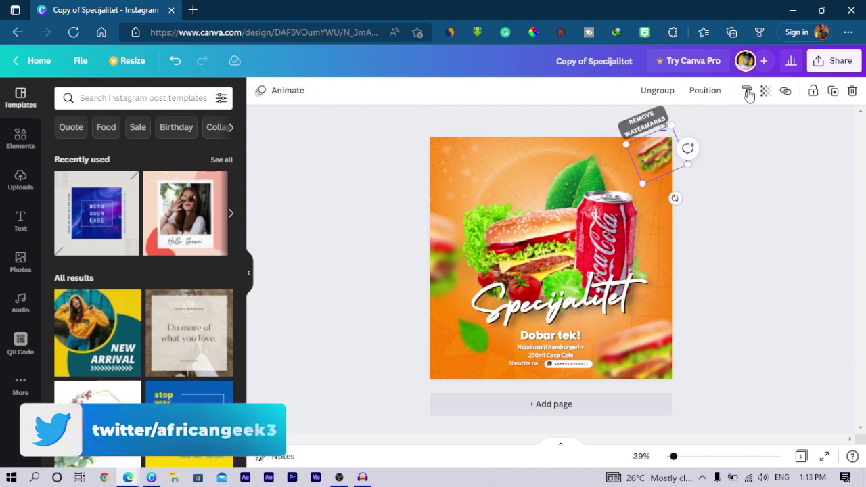
click(349, 155)
Raise the small top-right burger's Blur adjustment from 31 to 46
click(658, 161)
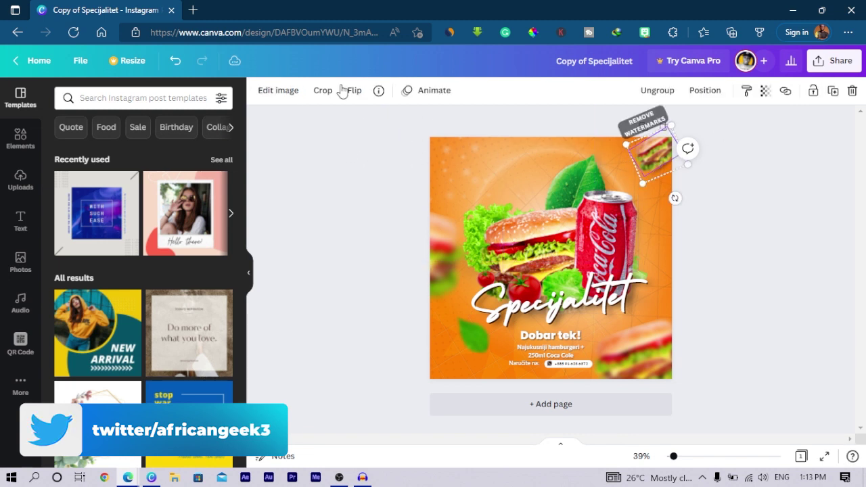
click(281, 95)
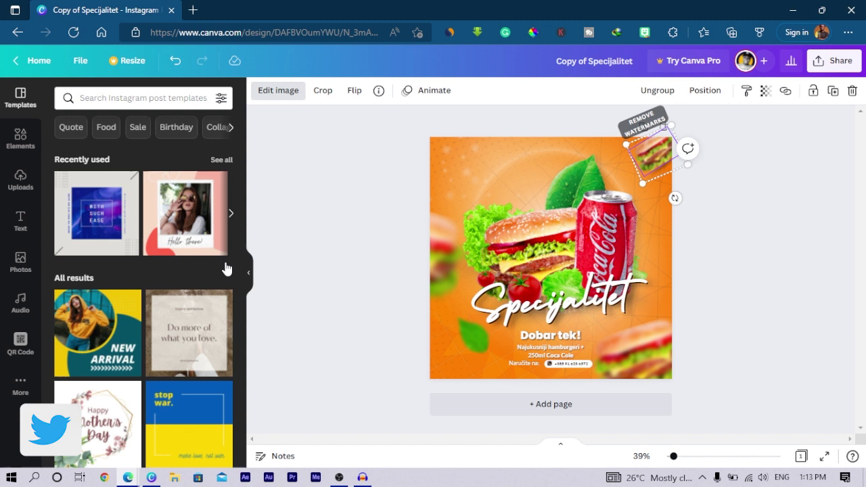
click(220, 208)
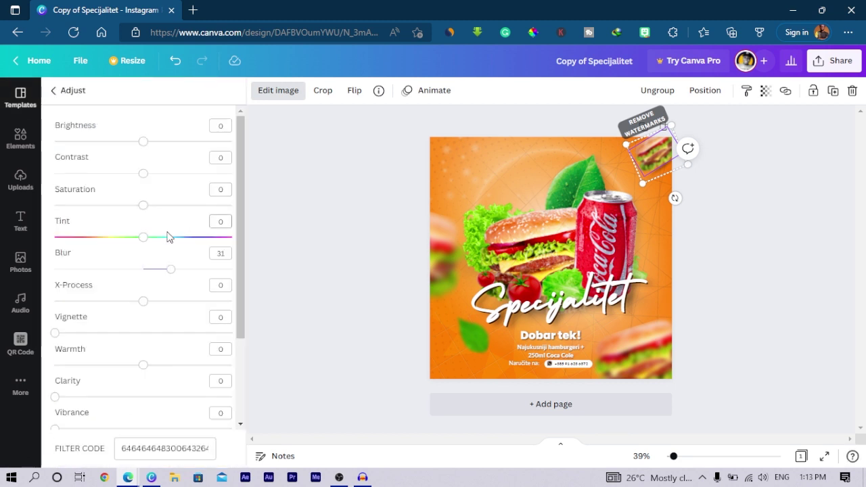
drag(175, 273, 184, 269)
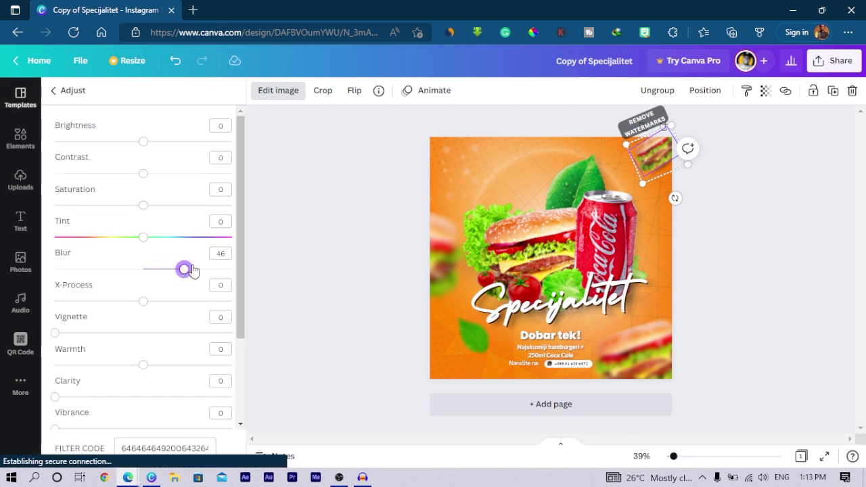
click(735, 238)
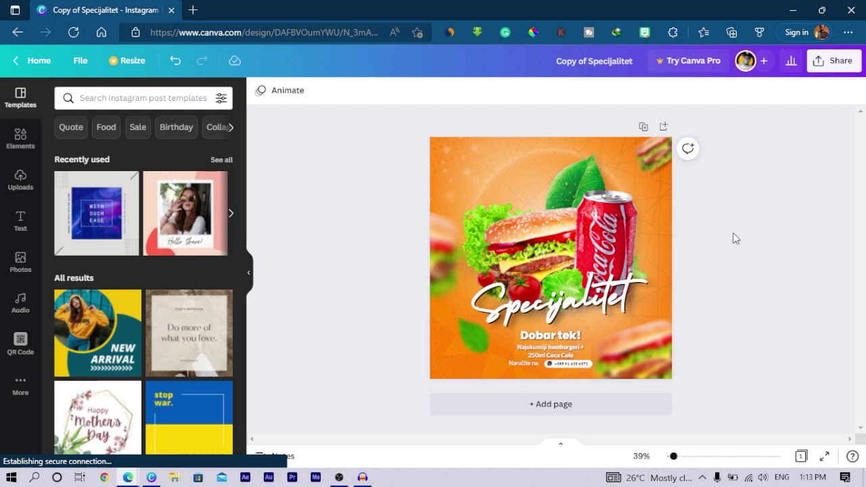
click(529, 223)
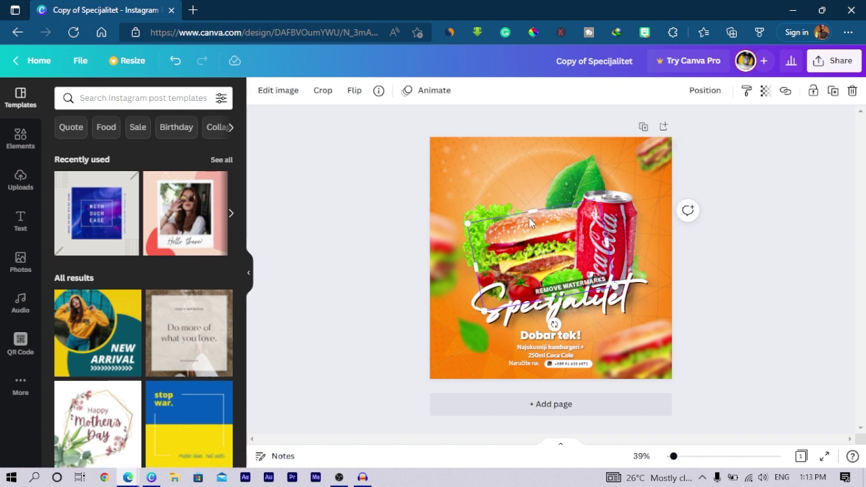
click(638, 337)
drag(629, 323, 626, 317)
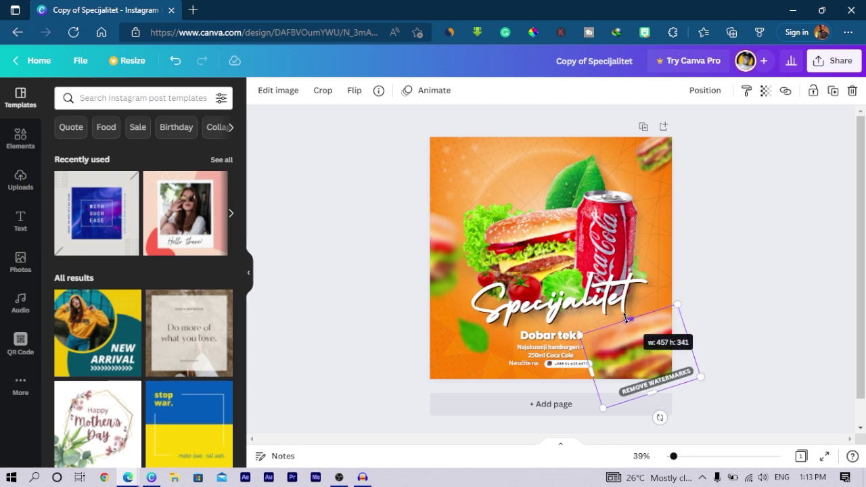
key(ctrl+z)
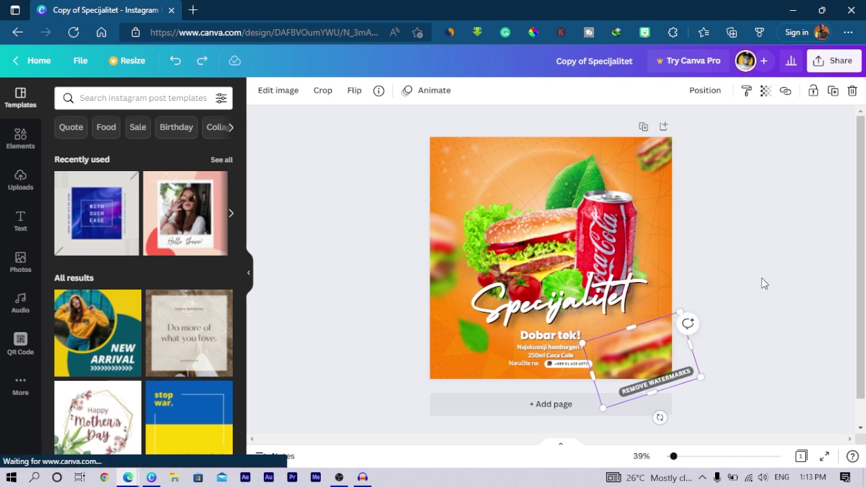
click(761, 283)
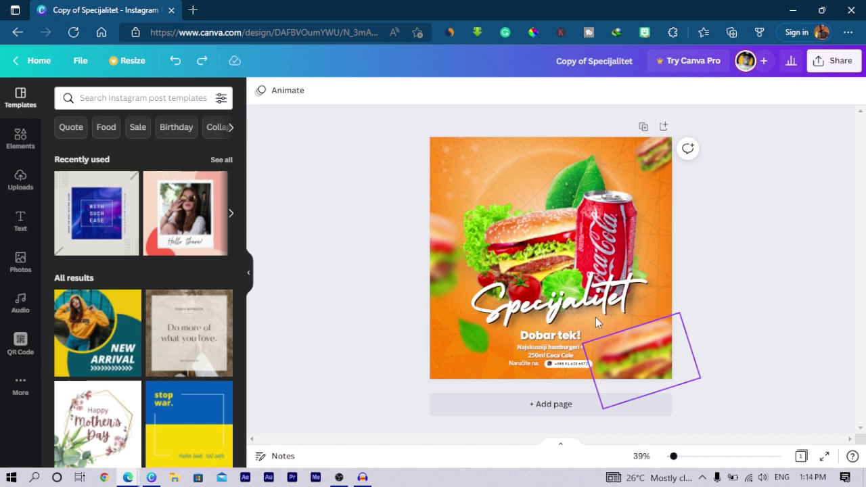
click(556, 216)
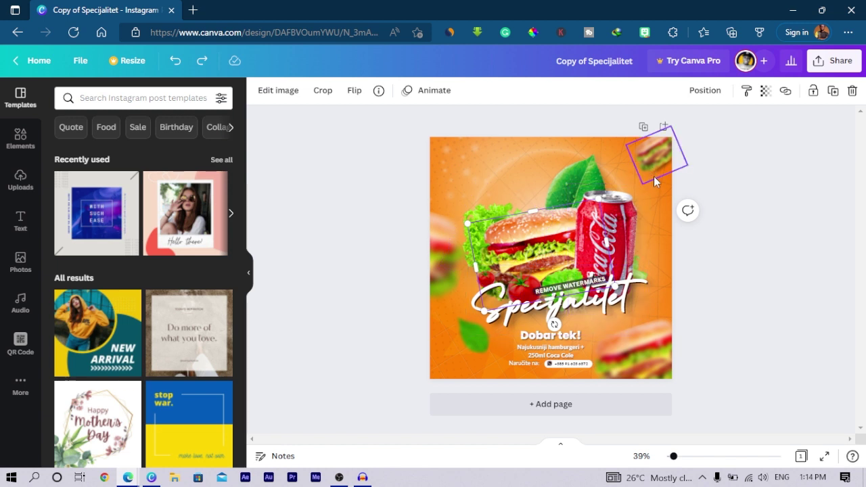
click(594, 200)
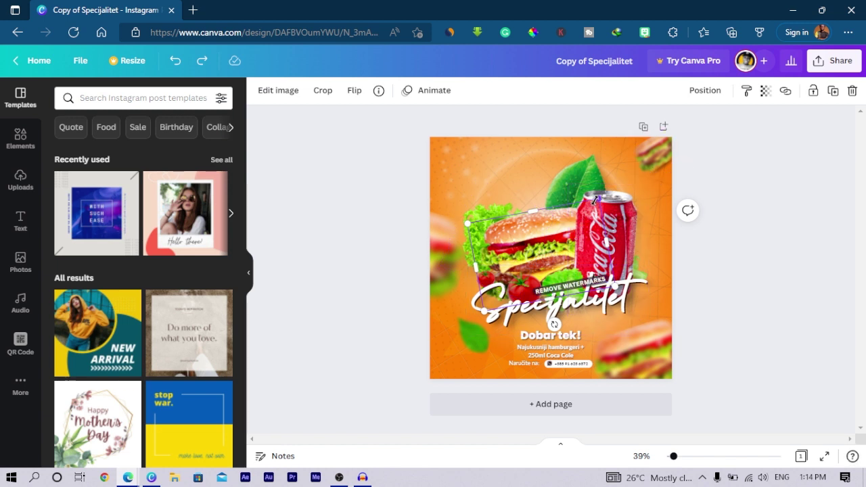
click(346, 178)
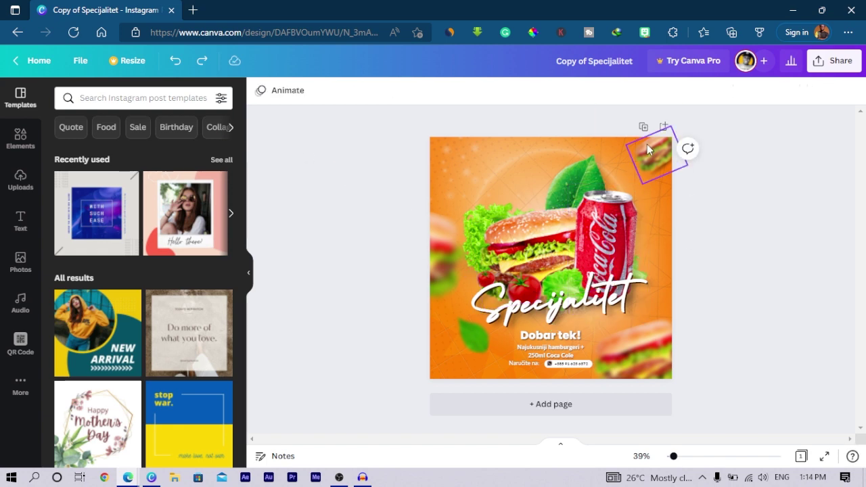
scroll(653, 144, up, 5)
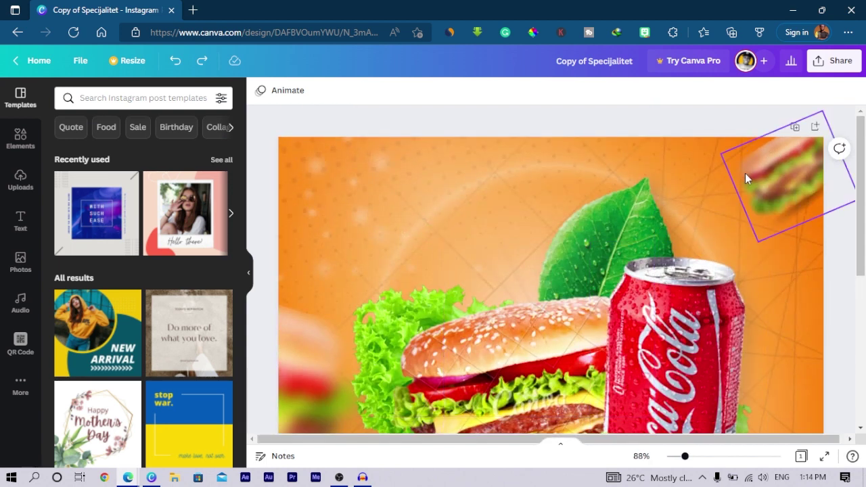
click(771, 175)
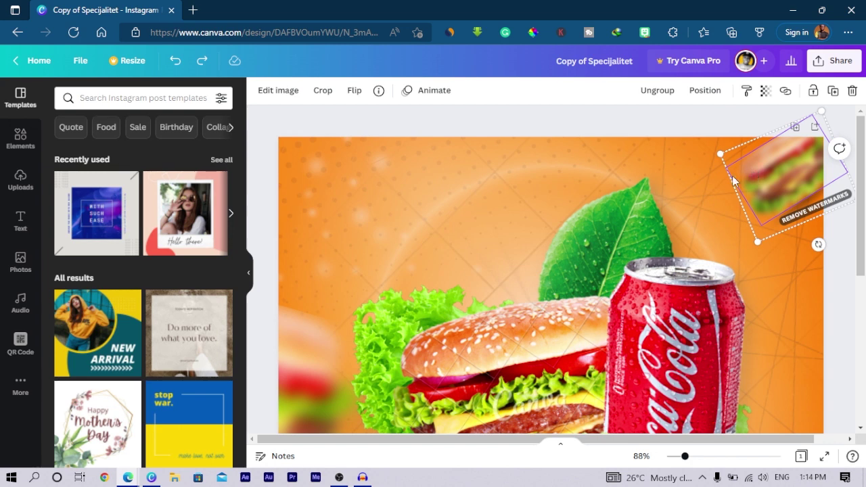
scroll(554, 237, down, 5)
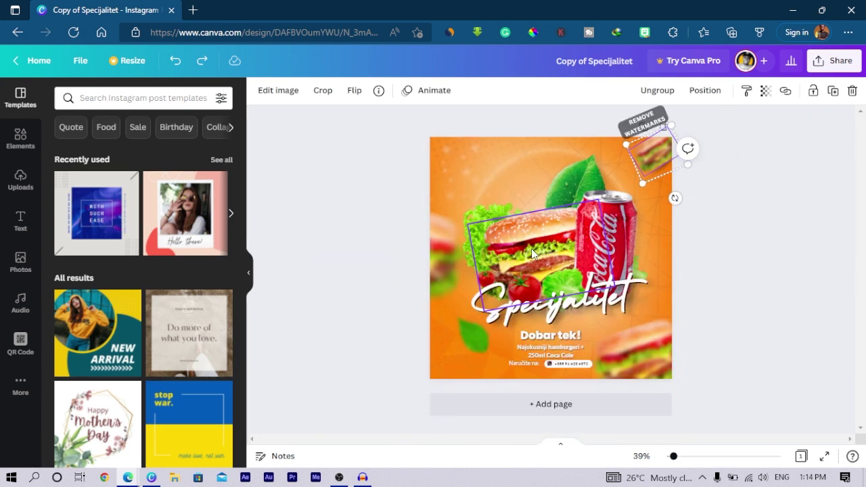
Unlock the lower-left green leaf and nudge it slightly down and right
click(705, 267)
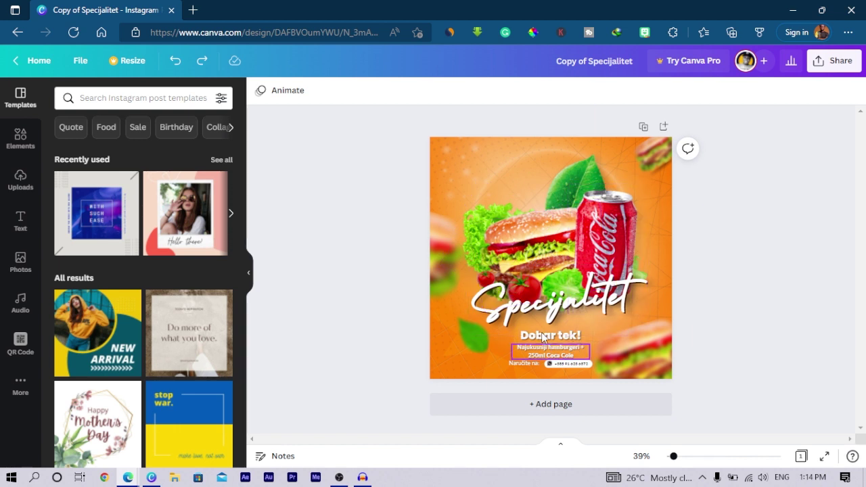
click(477, 349)
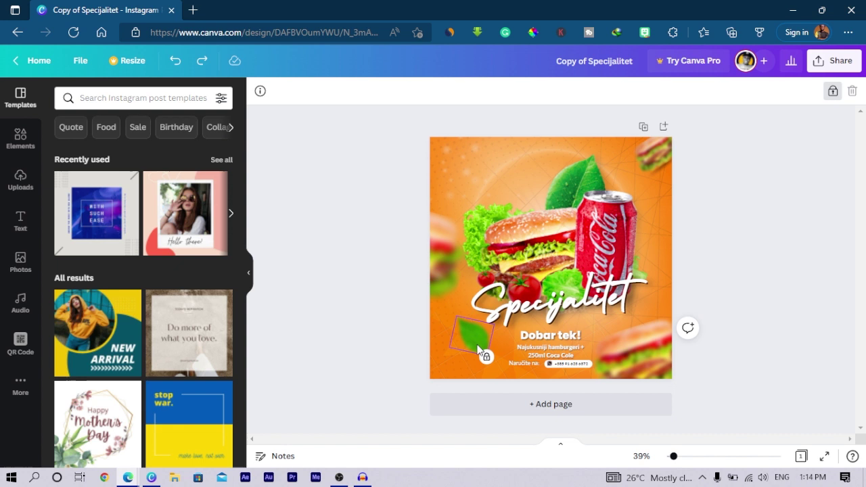
click(834, 92)
drag(472, 335, 476, 340)
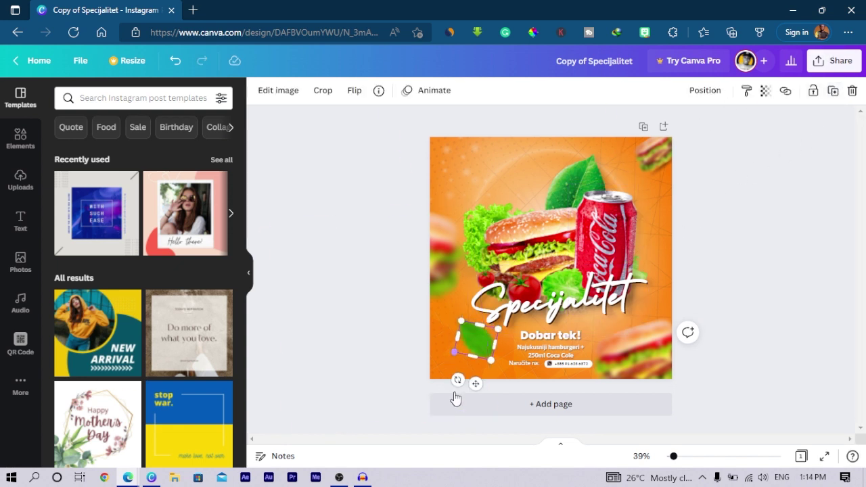
Place leaves at the top-left and right edge, then move the lower-left leaf further down
drag(478, 382, 507, 174)
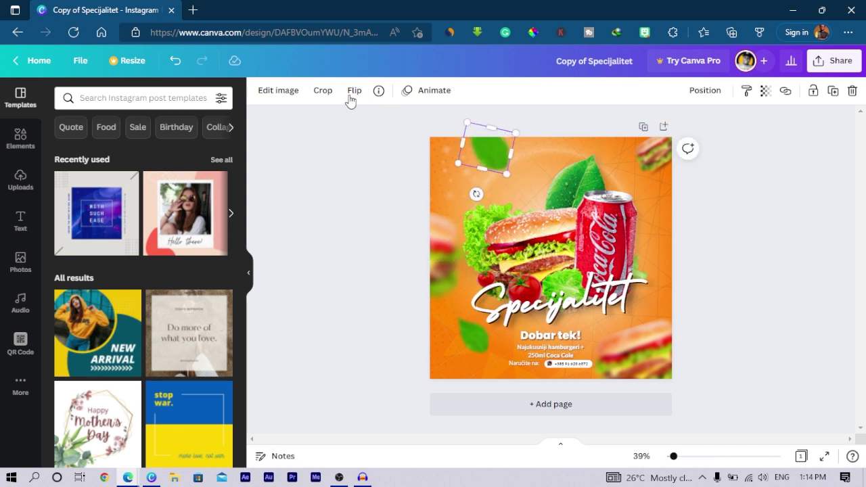
drag(484, 141, 680, 242)
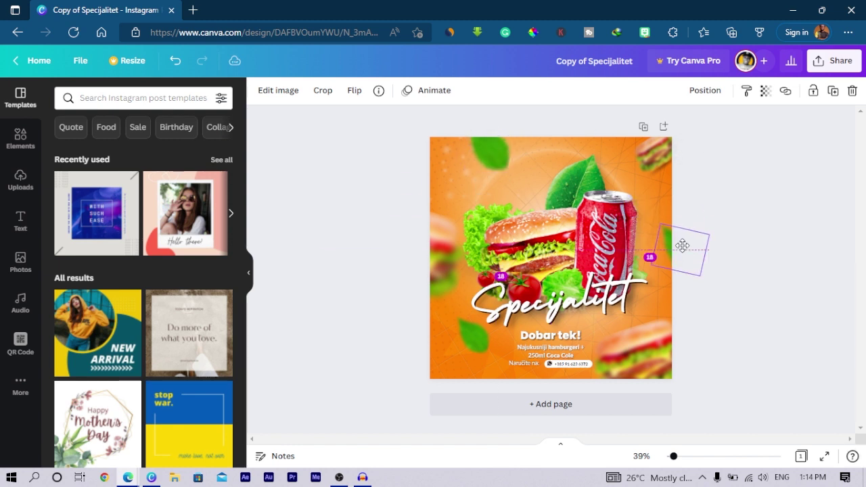
click(320, 338)
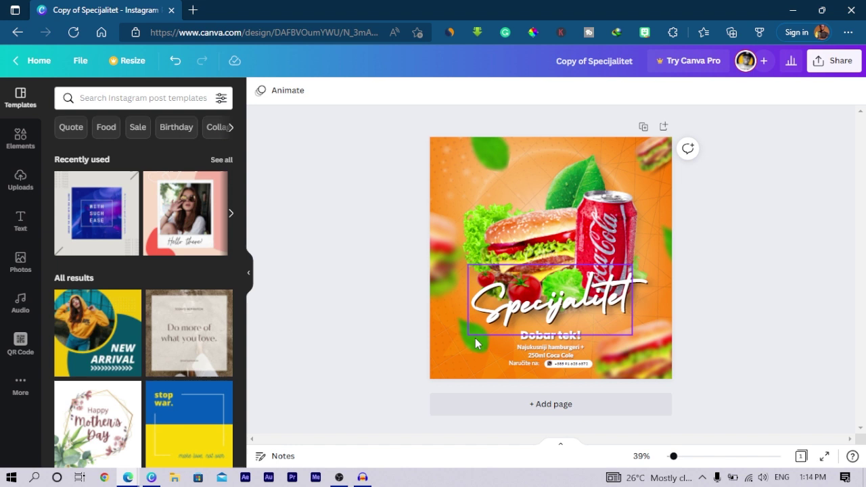
drag(472, 344, 450, 357)
click(386, 348)
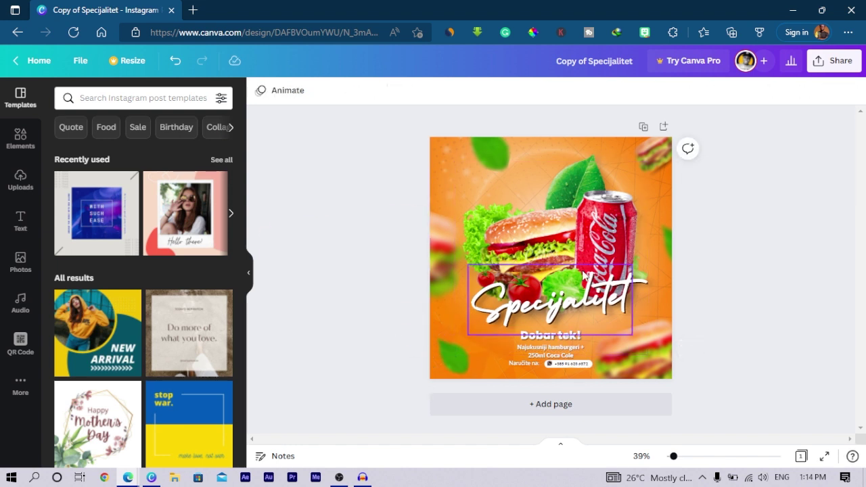